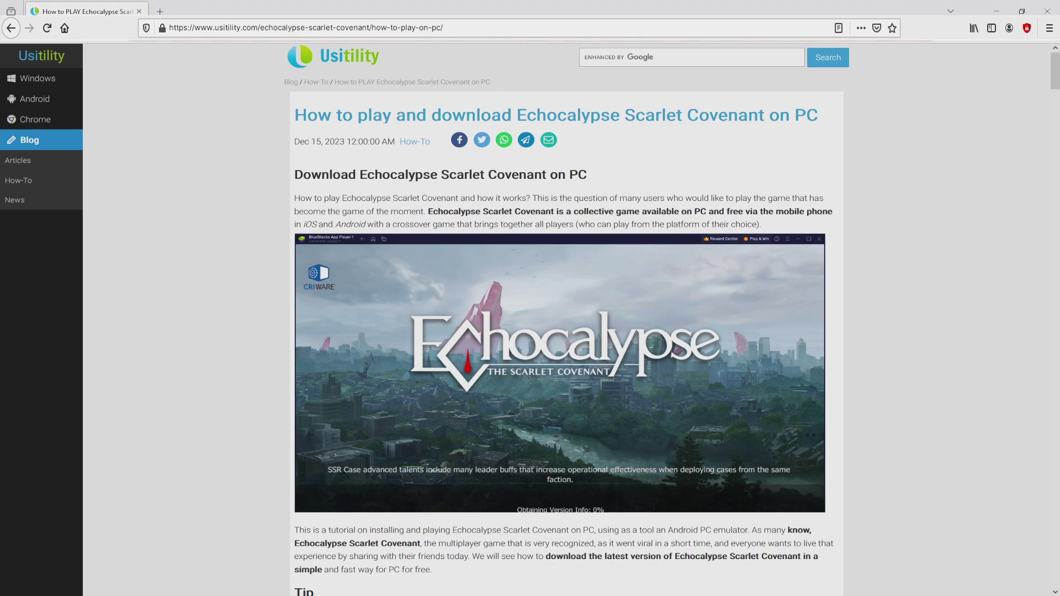
Open the Echocalypse: Scarlet Covenant PC download page linked from the article.
scroll(563, 332, down, 4)
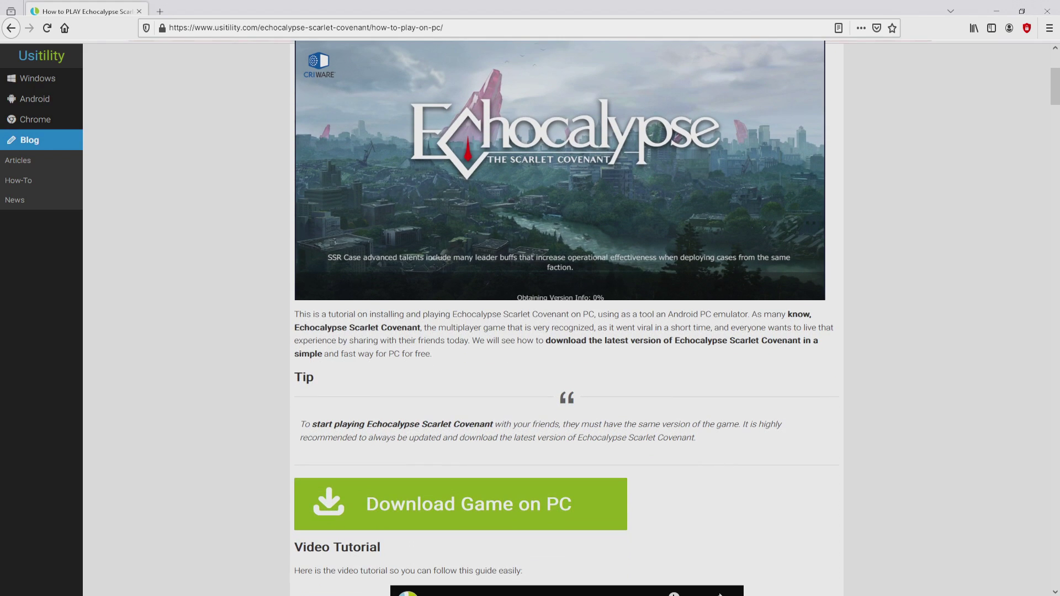
click(461, 505)
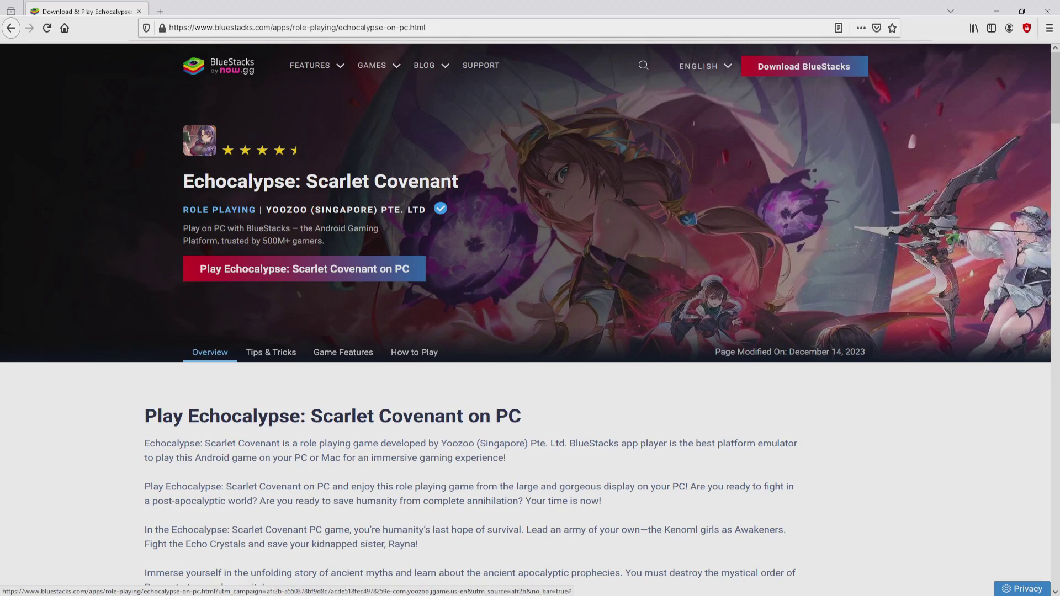
Review the page's game enhancements, such as Macros, Rerolling and Multi Instance Sync, and return to the page's beginning.
scroll(530, 320, down, 15)
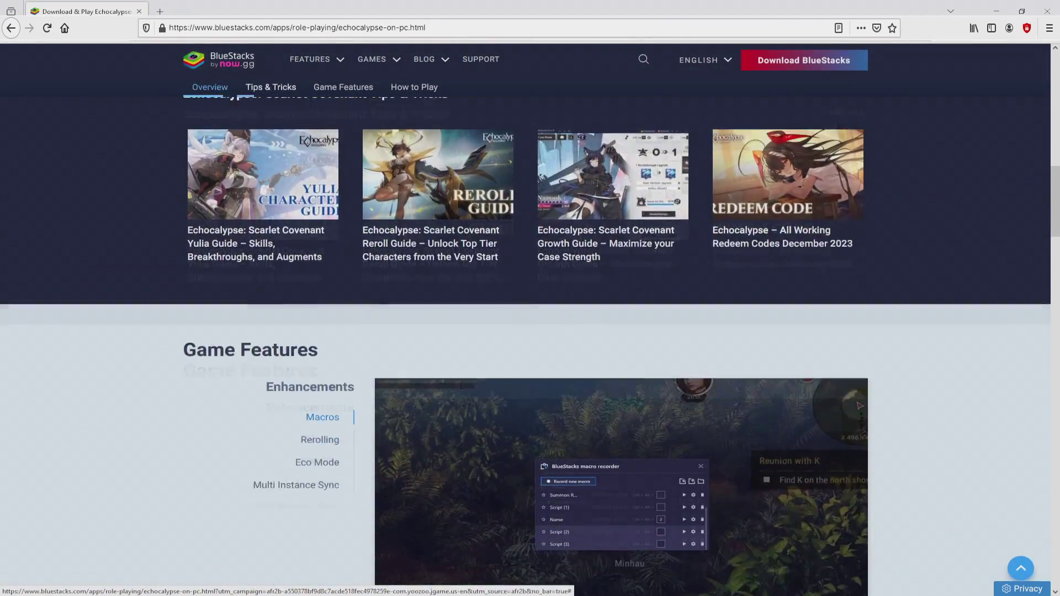
scroll(530, 320, down, 4)
scroll(530, 320, up, 1)
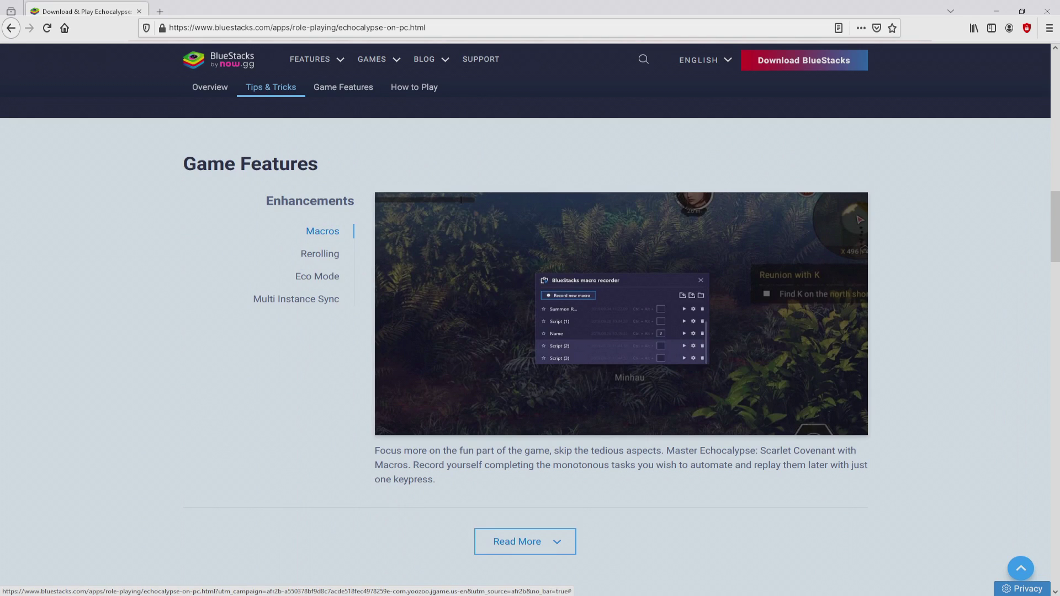
click(319, 253)
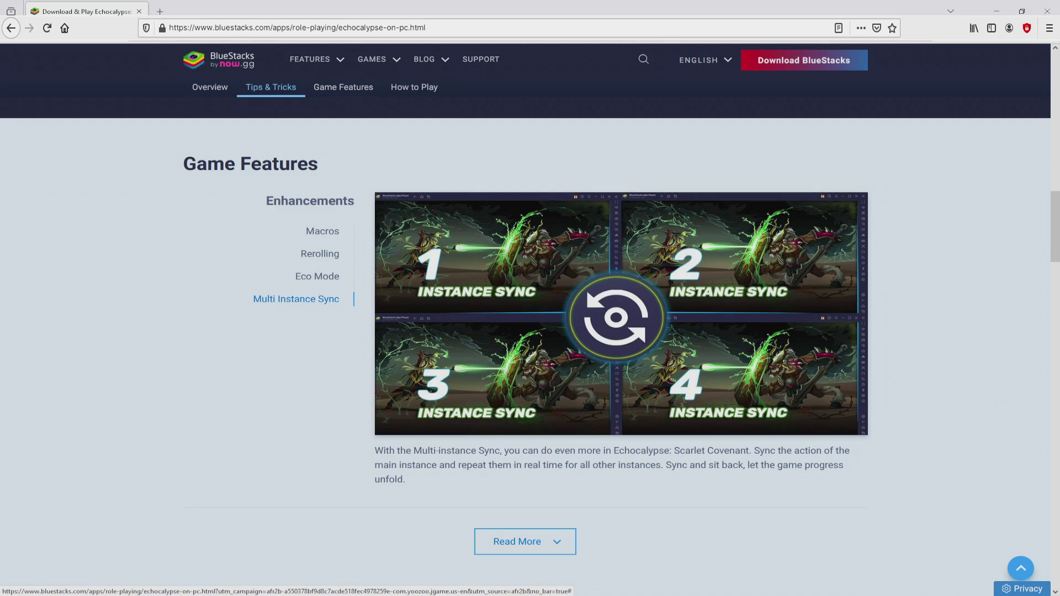
key(Home)
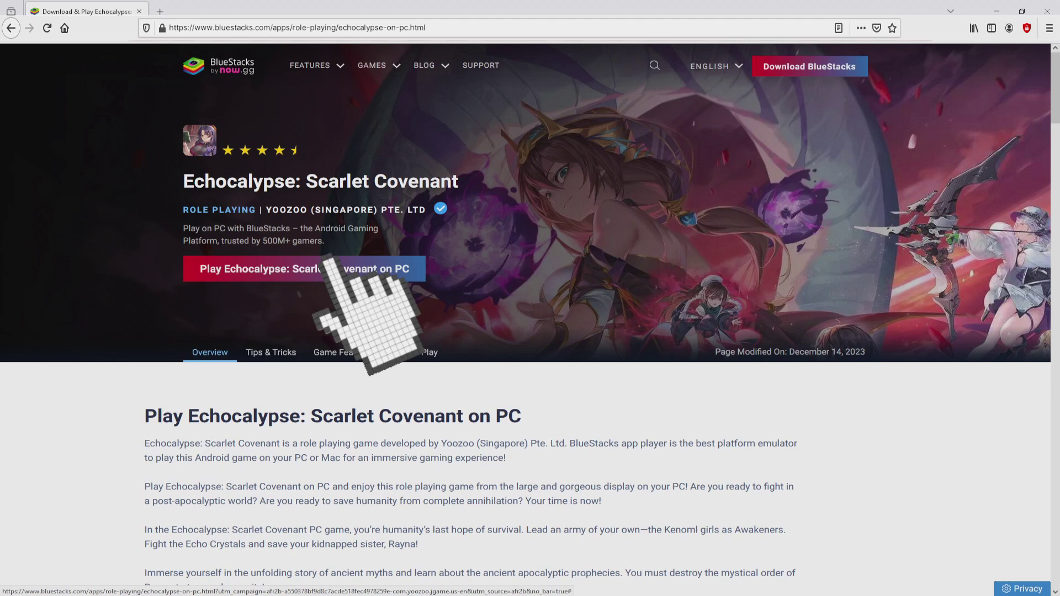
Download the BlueStacks installer from the game page and install BlueStacks with its default data path.
click(330, 269)
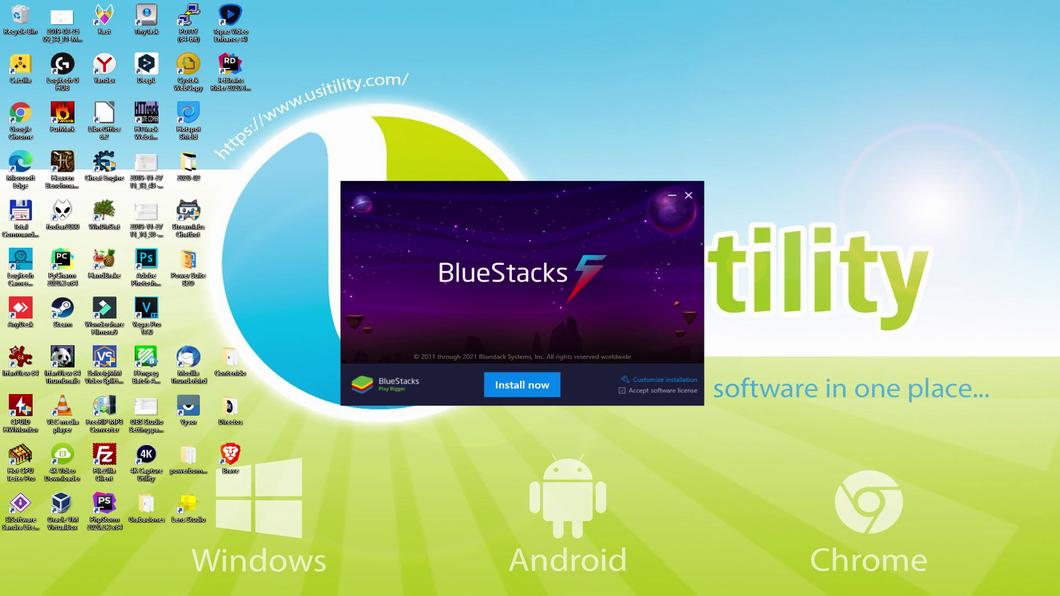
click(640, 380)
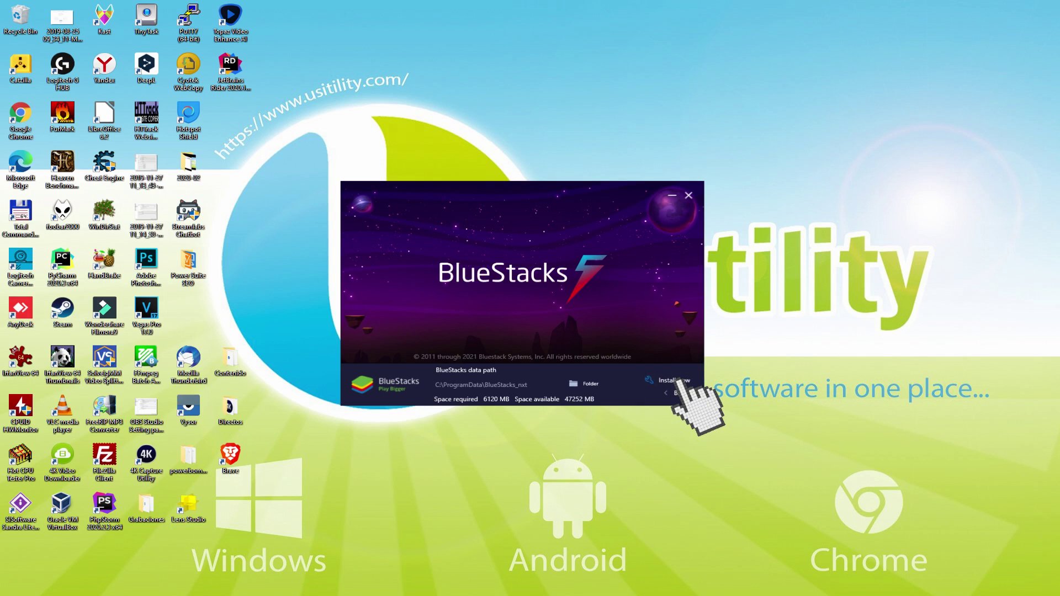
click(671, 392)
click(514, 385)
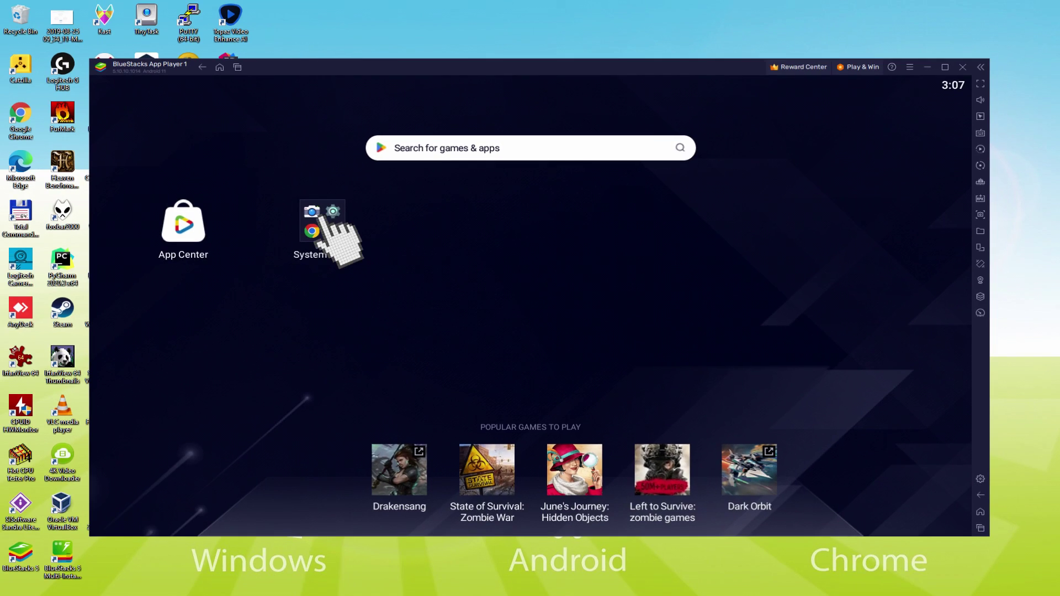
Open the Play Store from the BlueStacks system apps and sign in to the Google account.
click(158, 242)
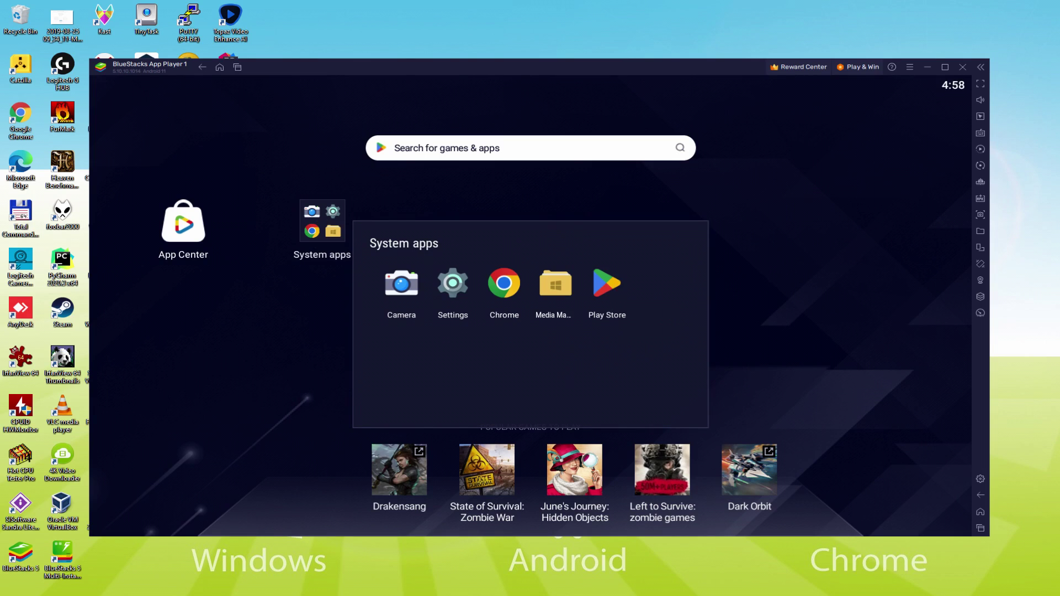
click(610, 281)
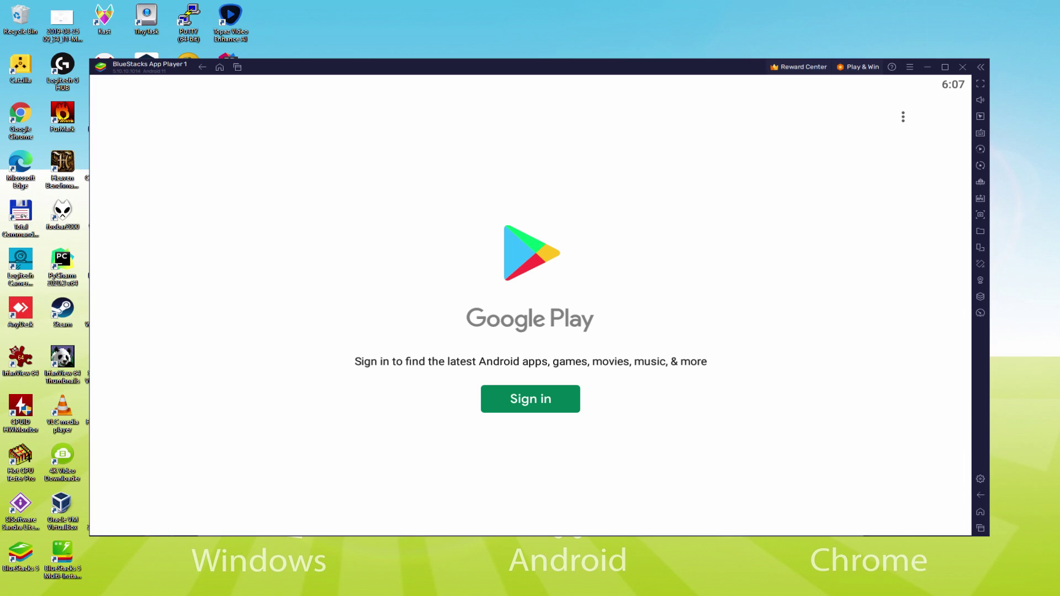
click(531, 393)
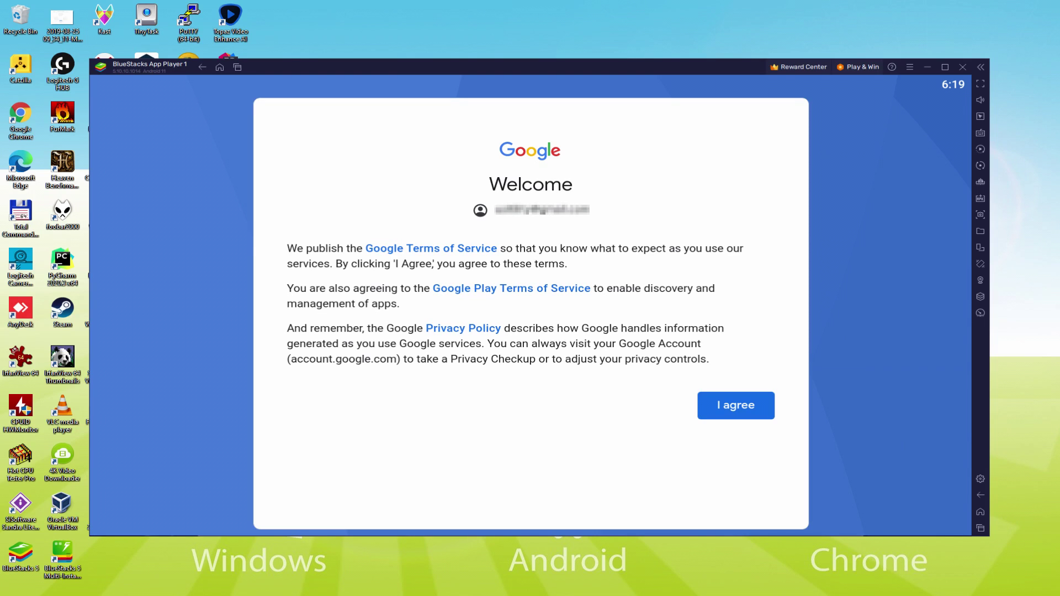
Agree to Google's terms of service and accept the Google services settings with Back up to Google Drive turned off.
click(735, 406)
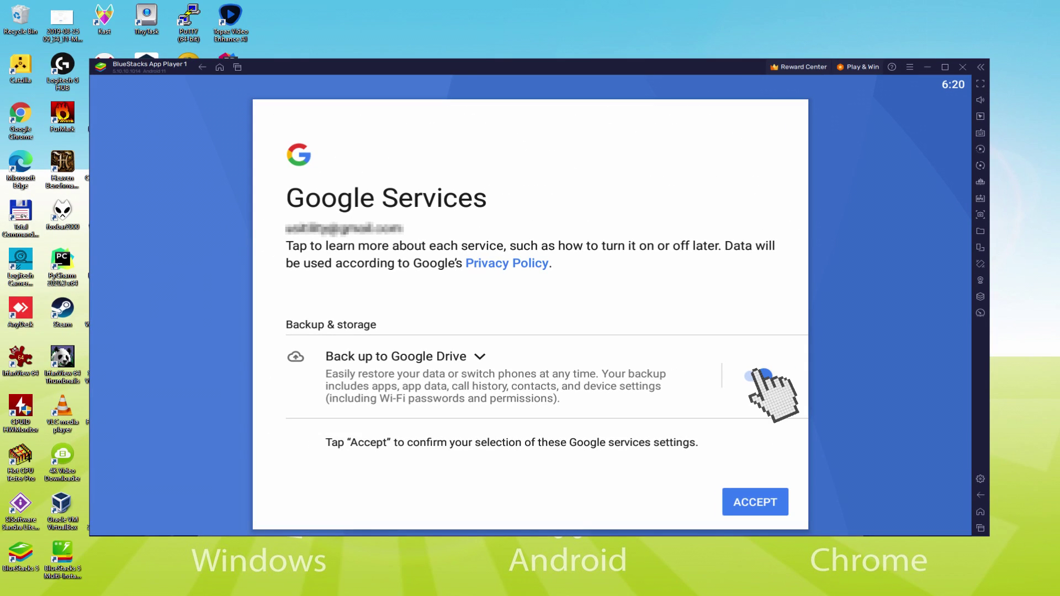
click(757, 375)
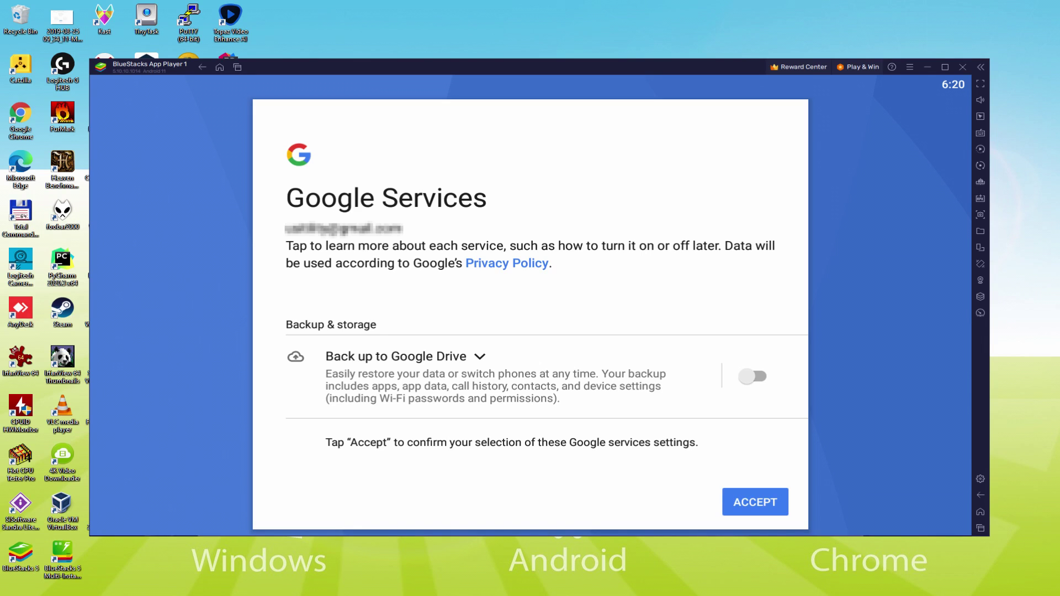
click(760, 500)
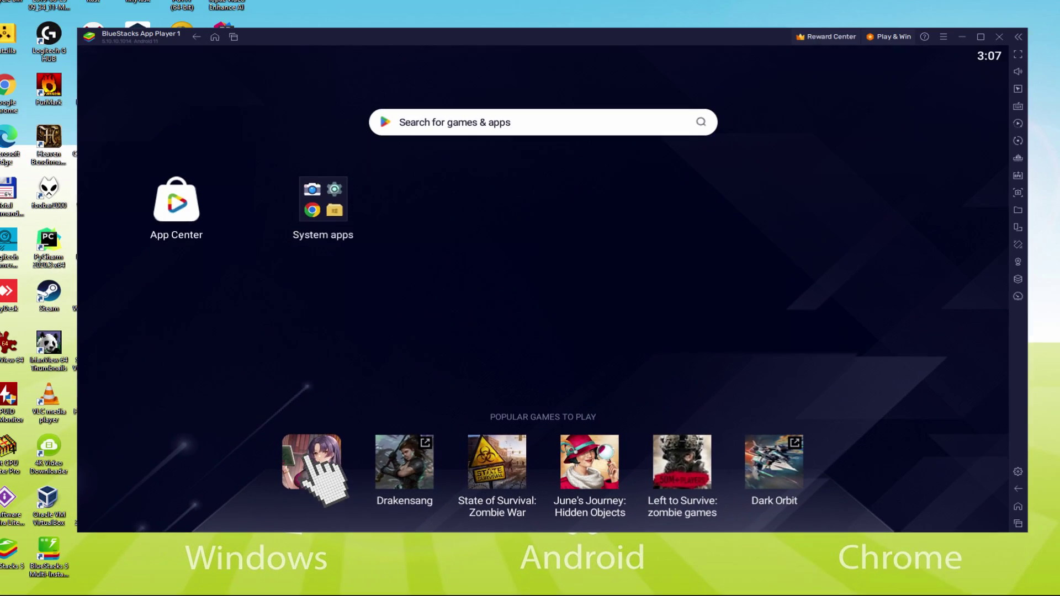
Install Echocalypse: Scarlet Covenant from Google Play and launch it from the BlueStacks home screen.
click(296, 220)
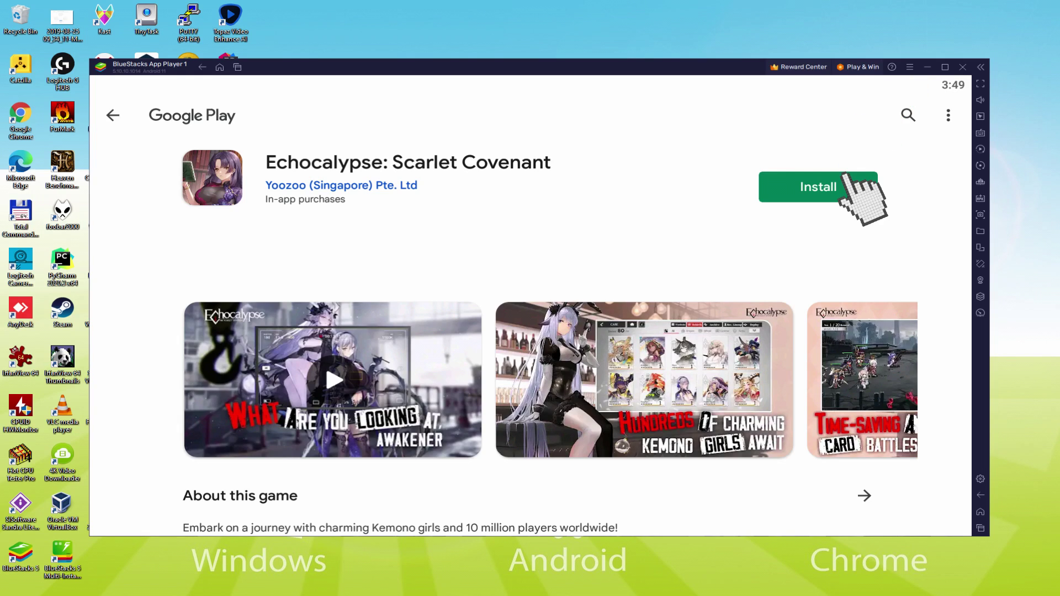
click(842, 189)
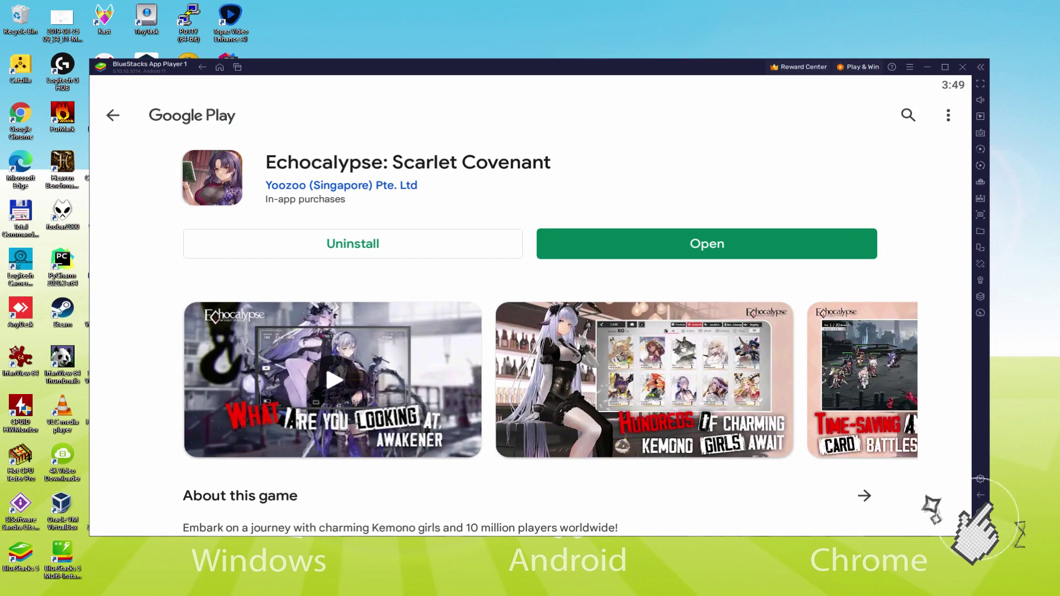
click(932, 446)
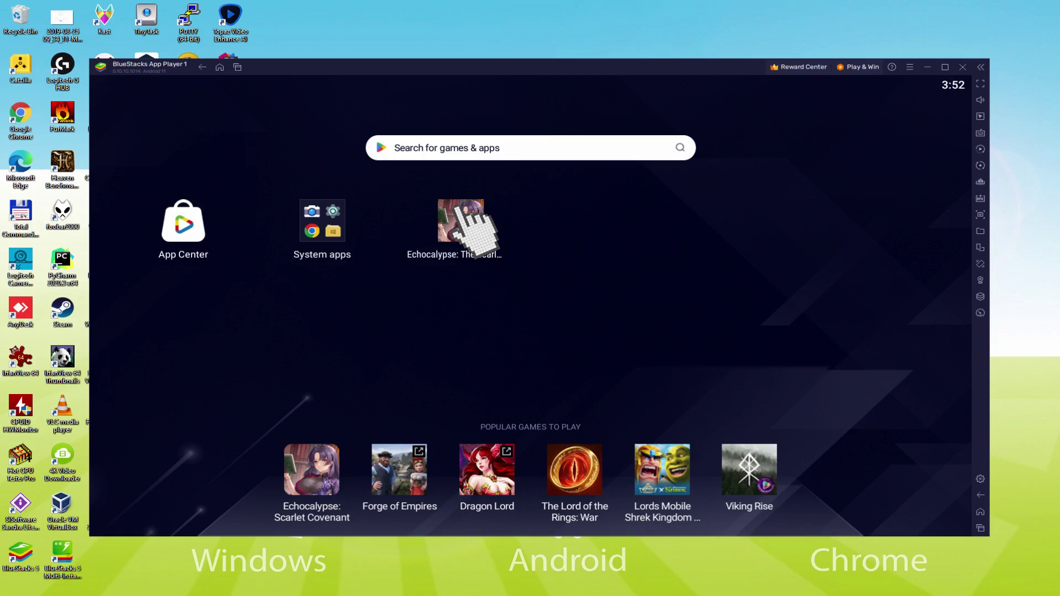
click(464, 218)
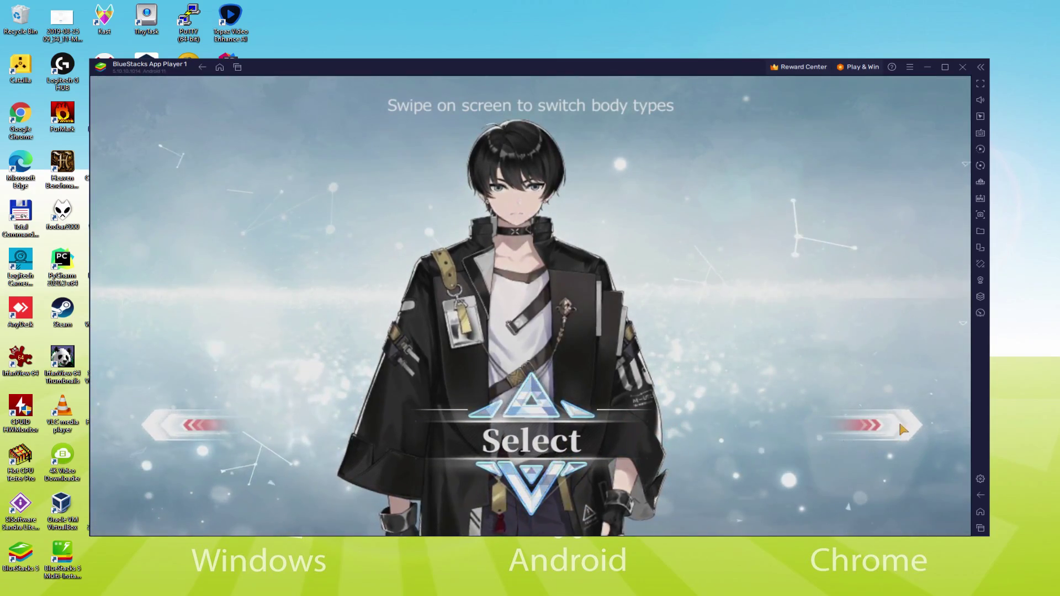
Switch through the body types, choose the black-haired character in the dark coat, and confirm the character's name.
click(902, 429)
click(881, 426)
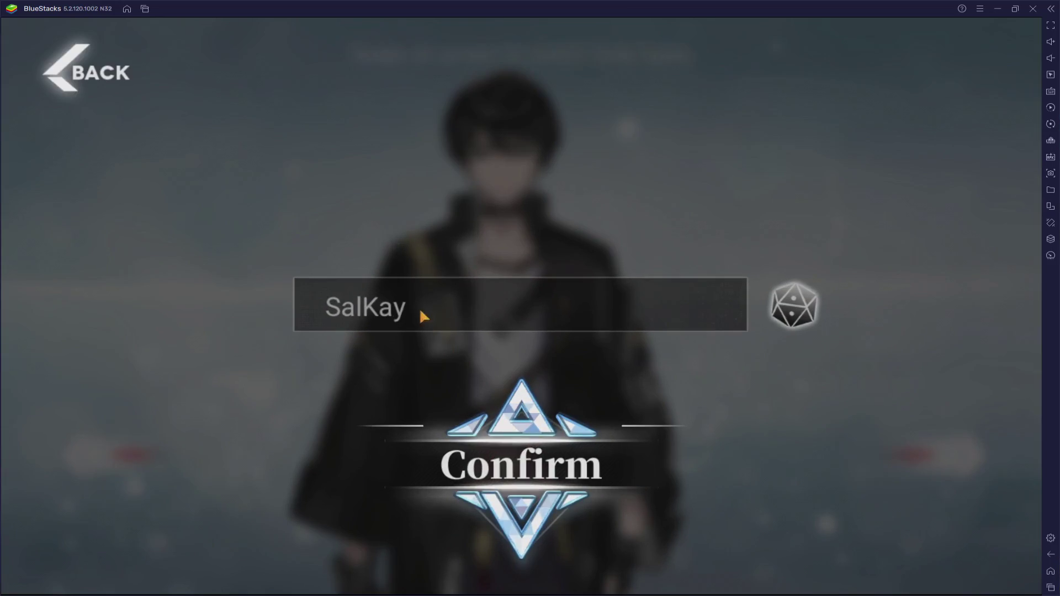
click(418, 305)
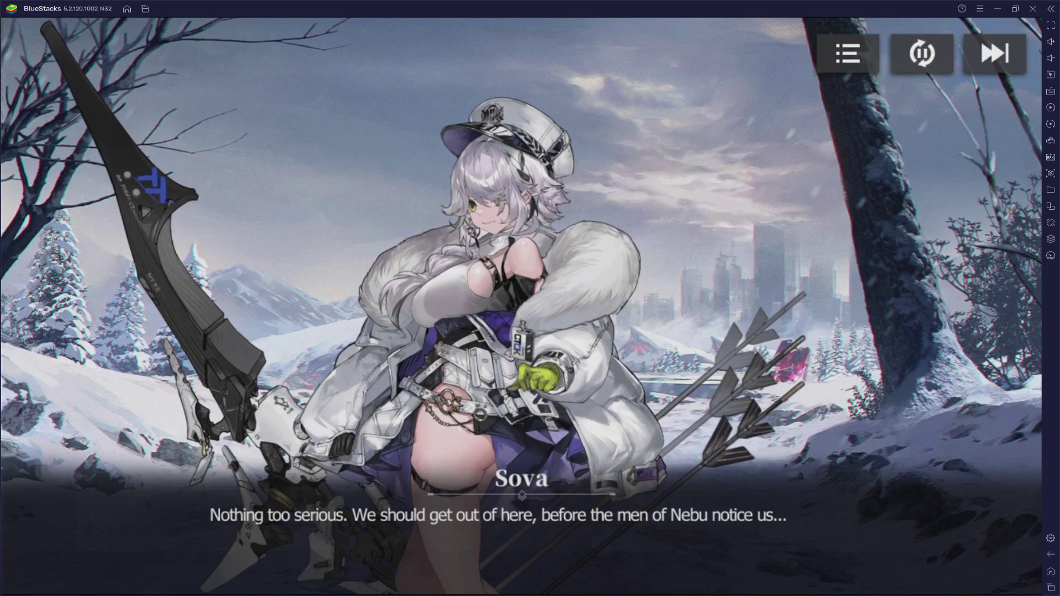
Advance through the game's opening story dialogue and close the emulator's device settings to return to the game.
click(684, 501)
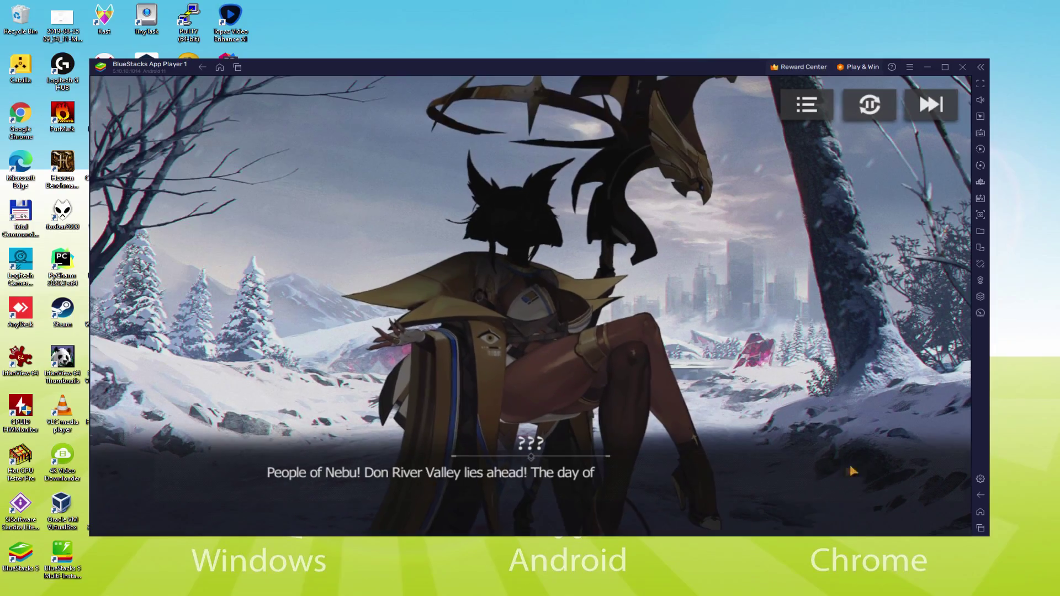
click(860, 462)
click(861, 469)
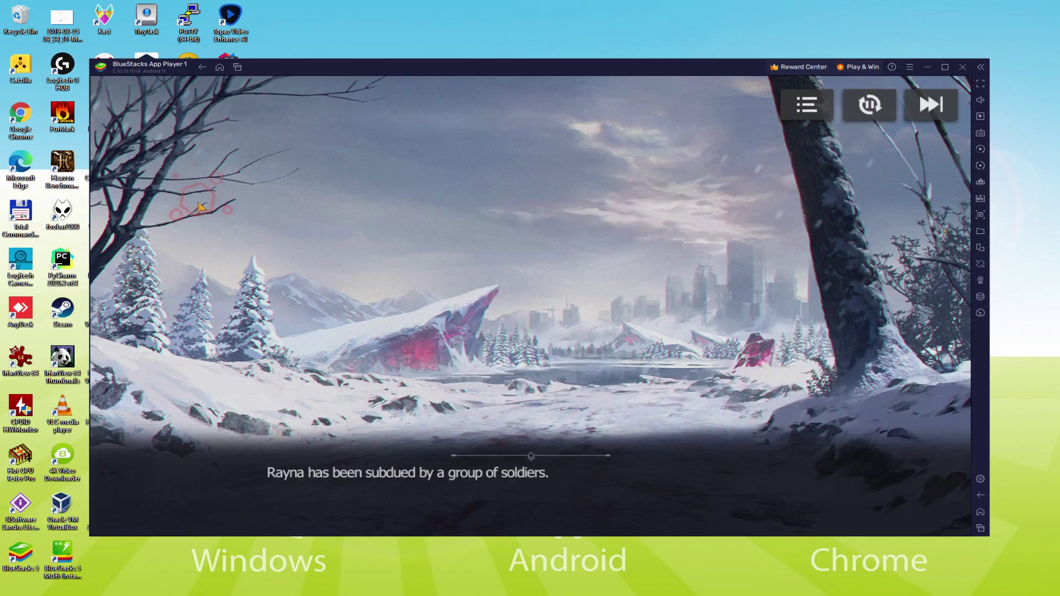
click(198, 205)
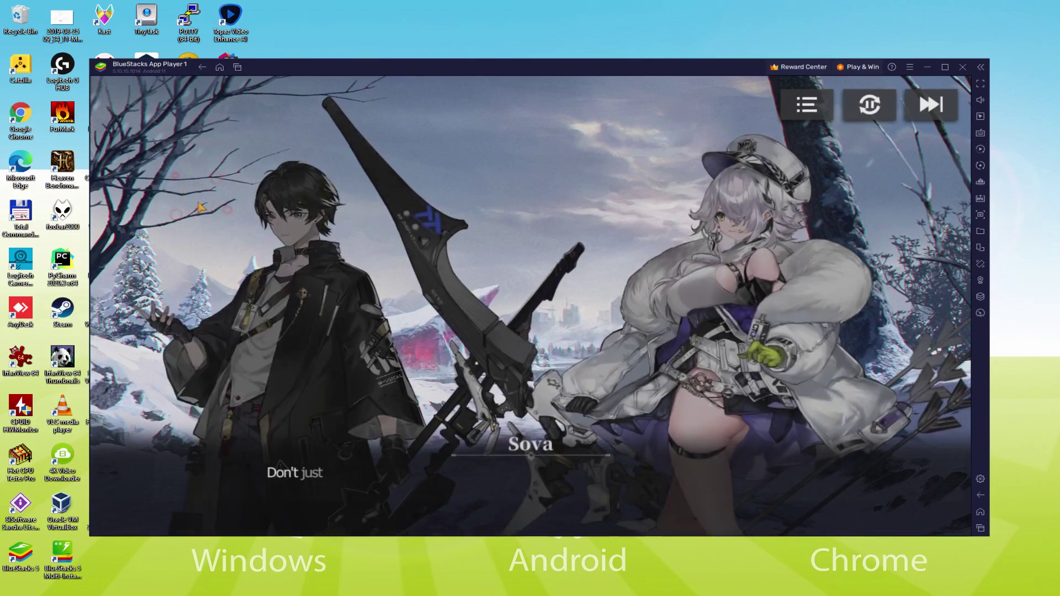
click(200, 207)
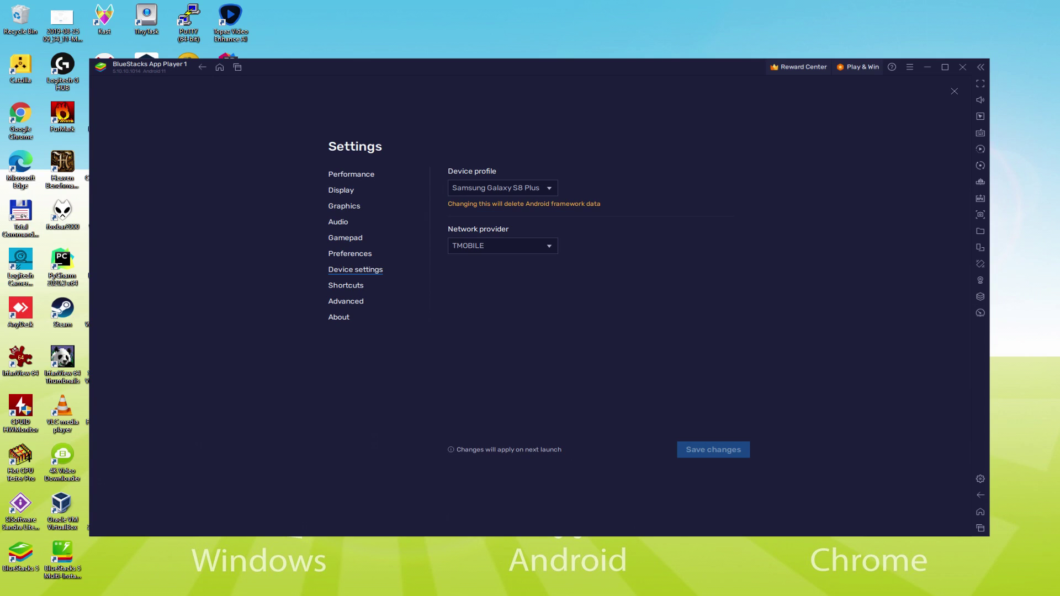
key(Escape)
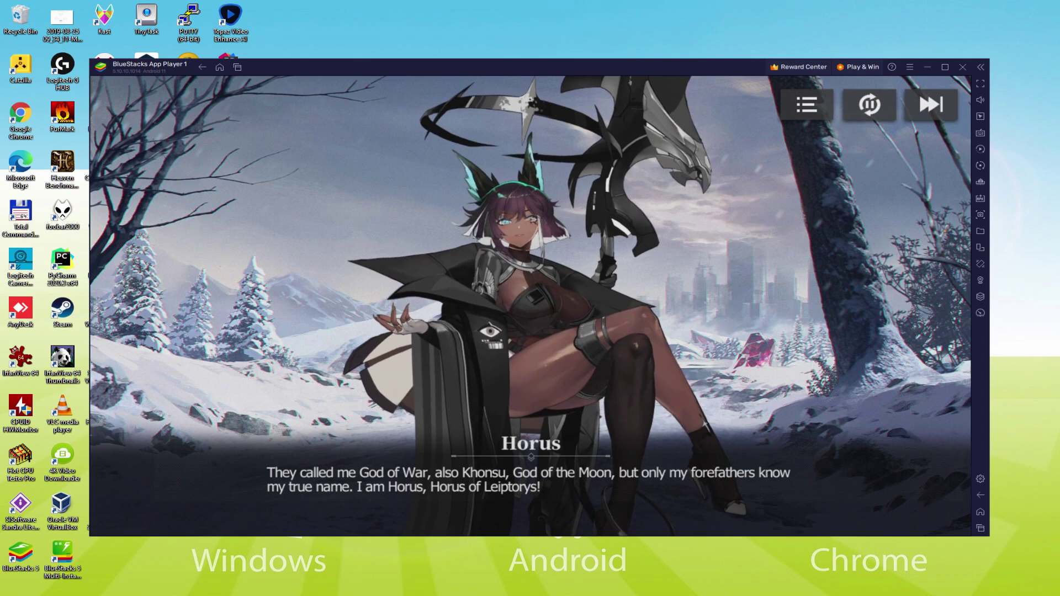